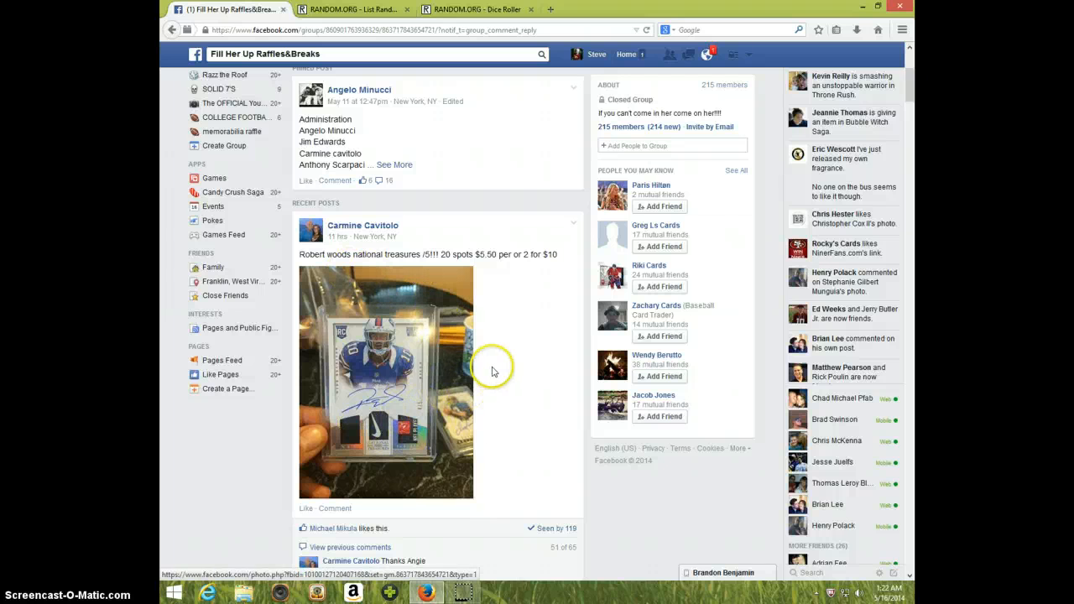
scroll(487, 361, down, 5)
scroll(467, 315, down, 5)
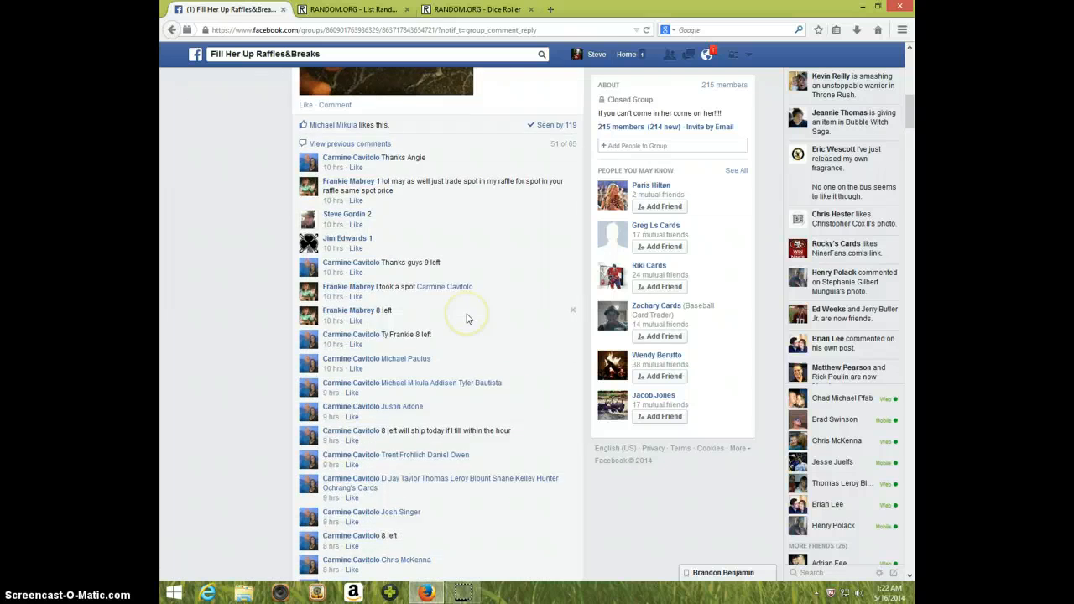
scroll(467, 318, down, 3)
scroll(465, 318, down, 3)
scroll(462, 318, down, 3)
scroll(454, 317, down, 3)
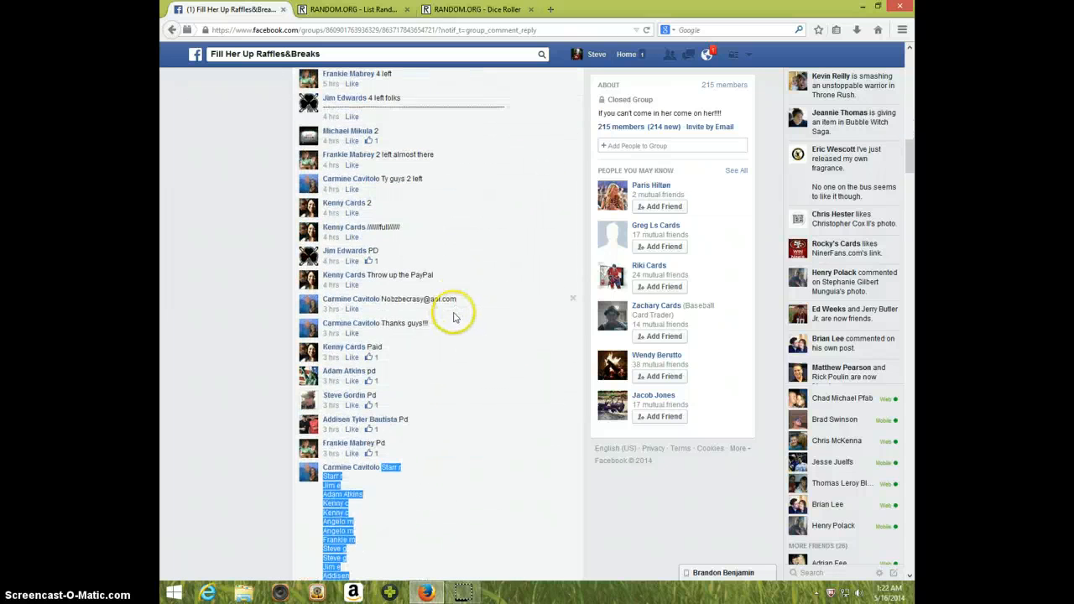
scroll(445, 309, down, 3)
scroll(406, 337, down, 3)
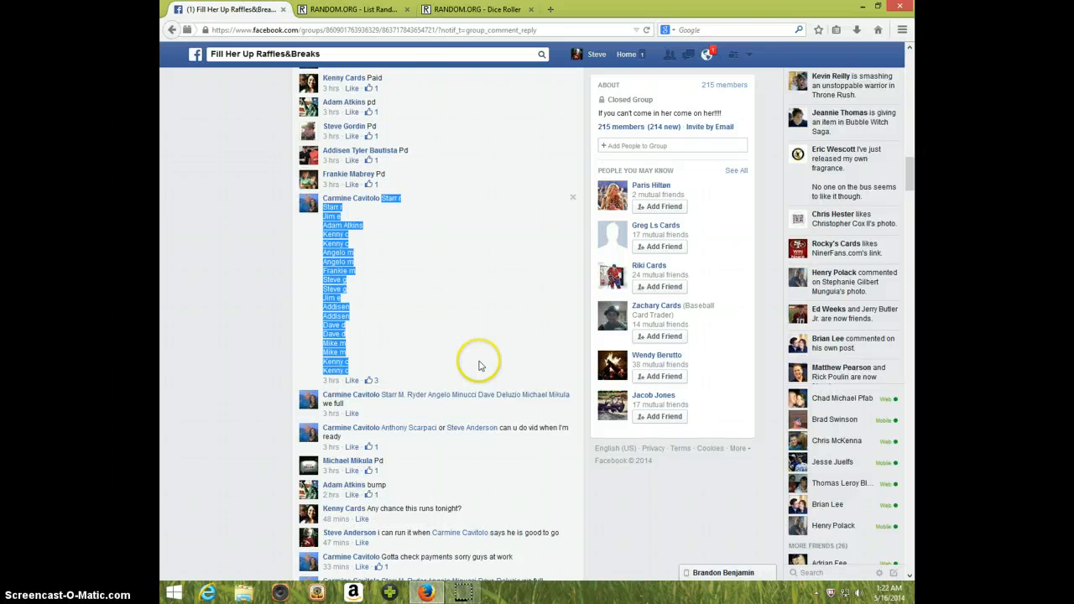
scroll(462, 328, down, 3)
scroll(448, 324, down, 2)
text(LIVE)
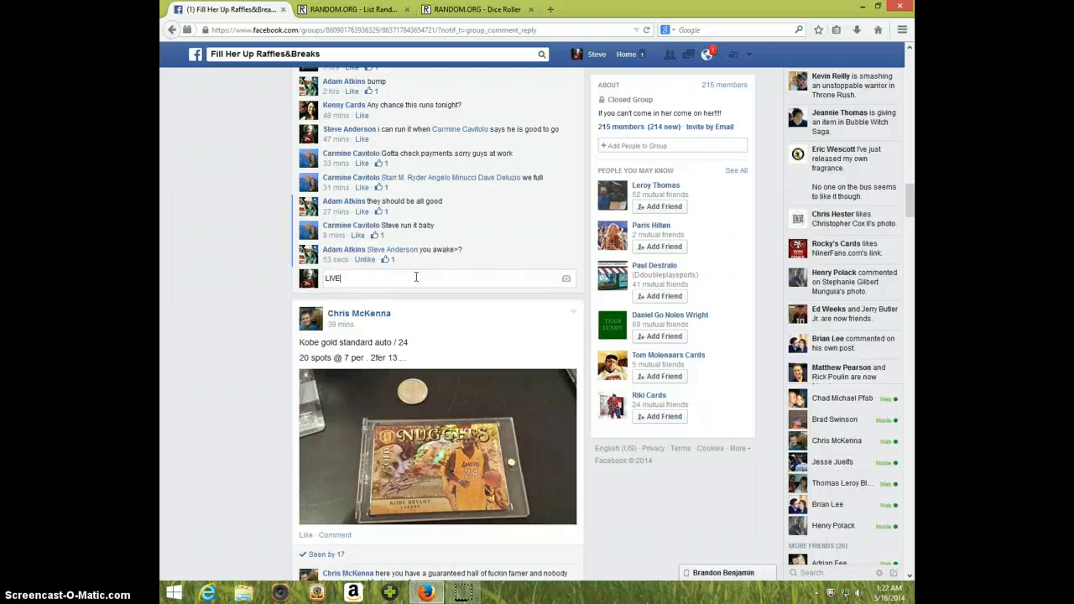
- Post the LIVE comment on the raffle thread and check the clock for a timestamp
key(Return)
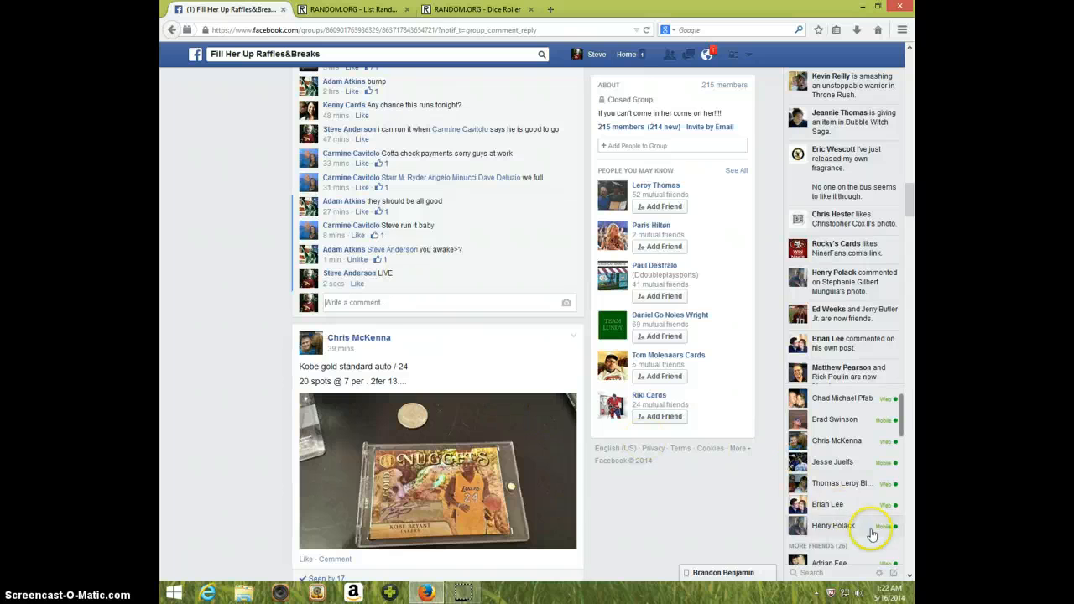
click(888, 591)
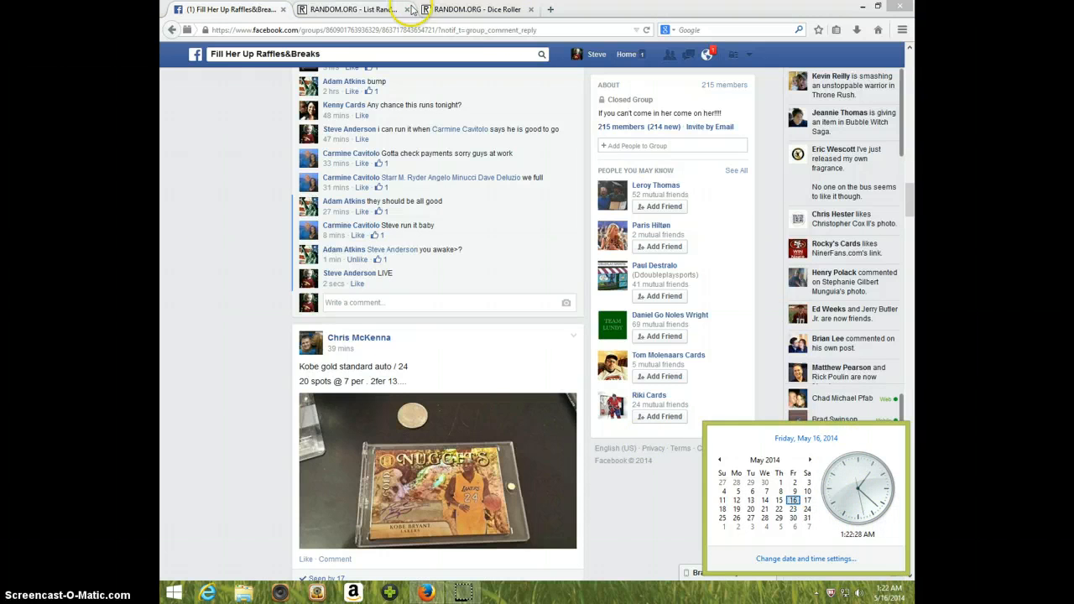
- Roll two dice on the Dice Roller (4 and 1), then bring up the List Randomizer with the entrants
click(460, 13)
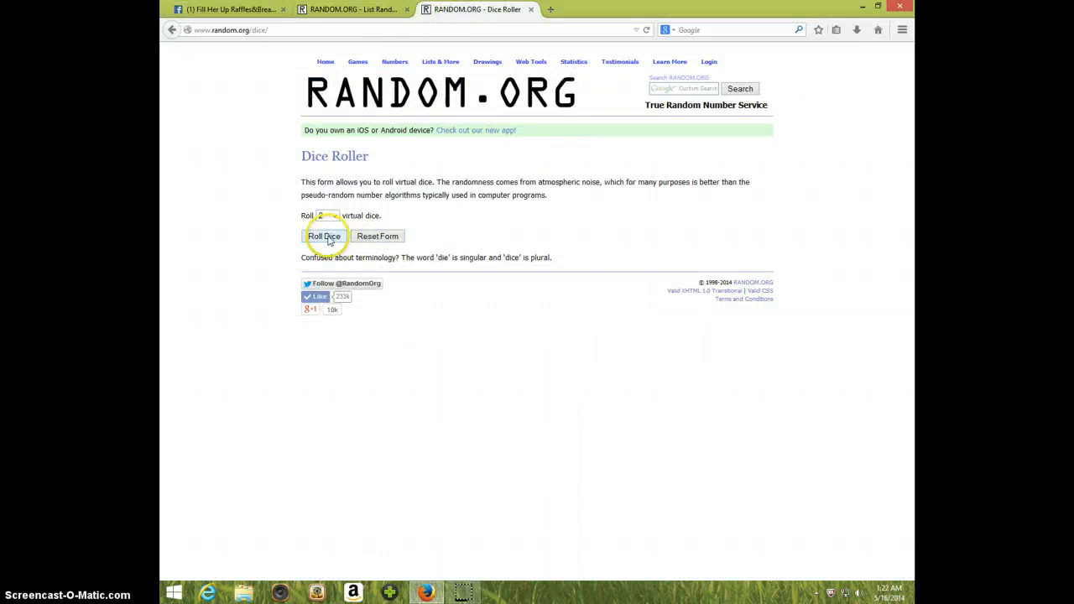
click(326, 237)
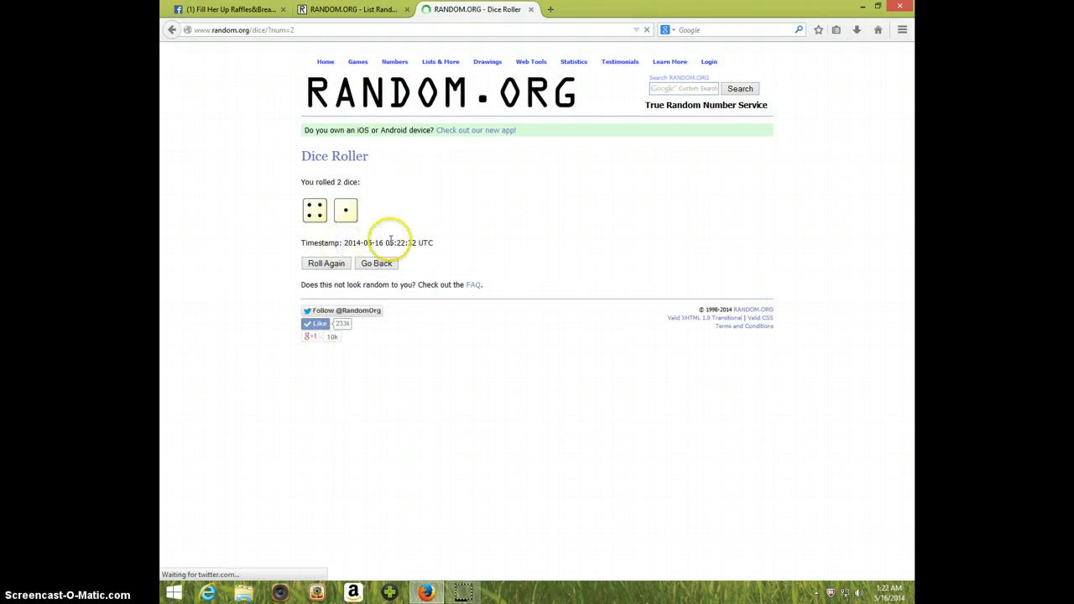
click(361, 10)
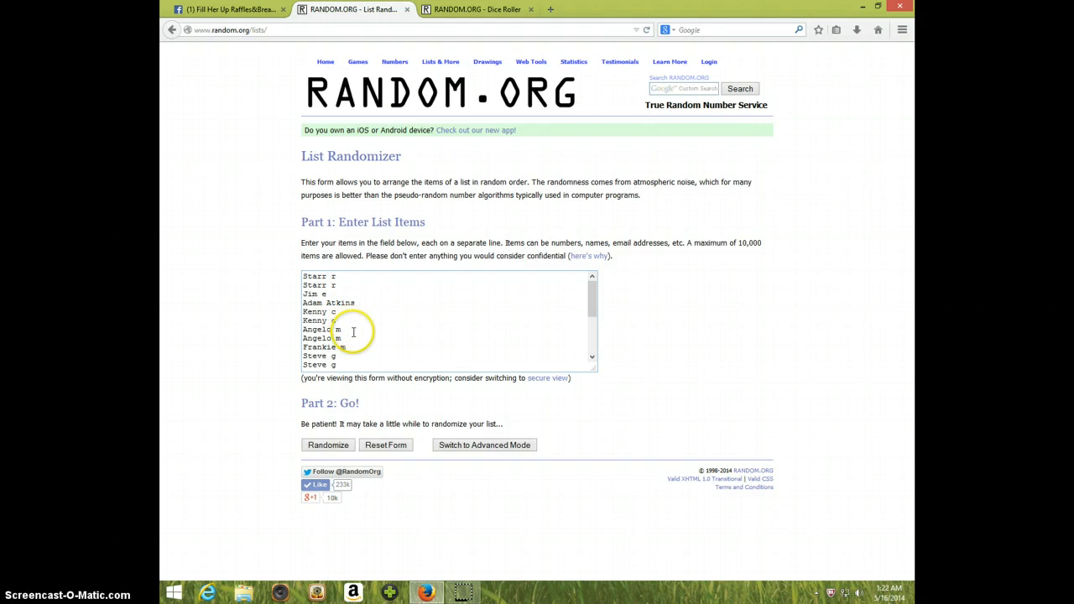
scroll(354, 332, down, 1)
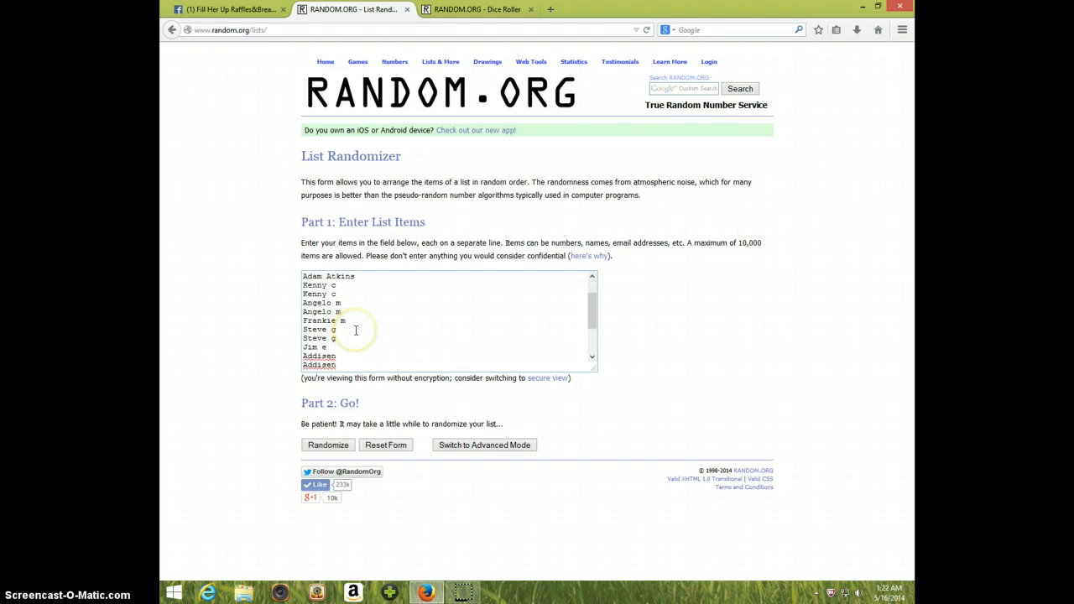
scroll(356, 330, down, 1)
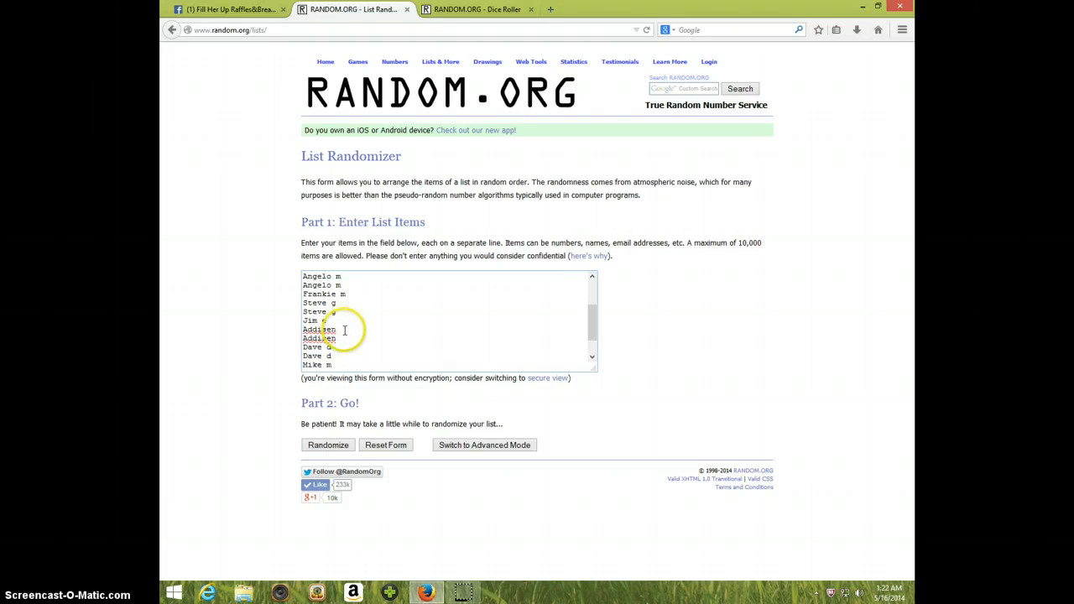
scroll(345, 332, down, 1)
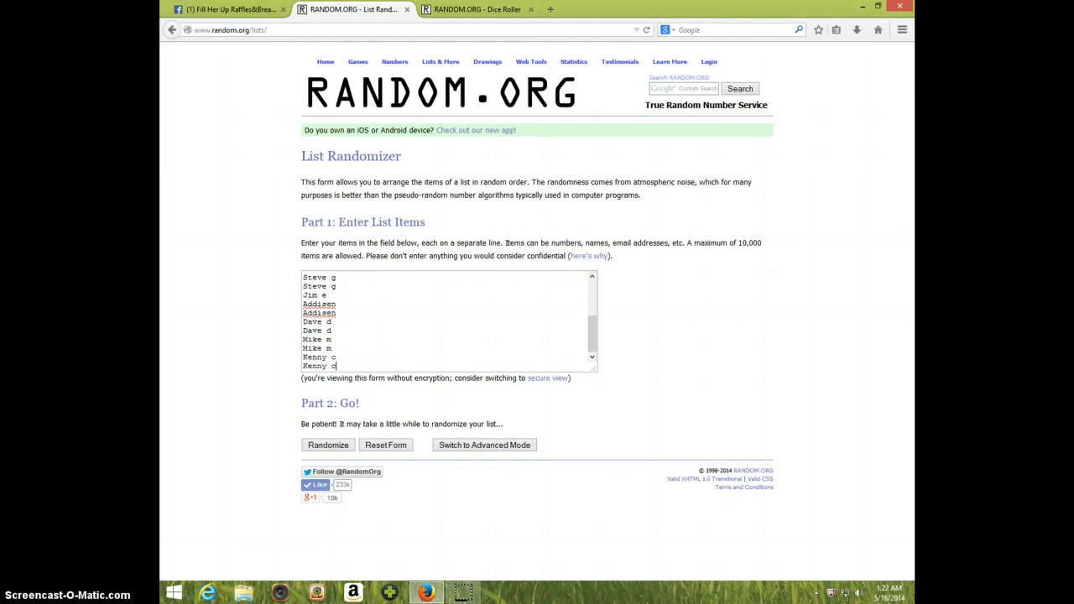
click(483, 15)
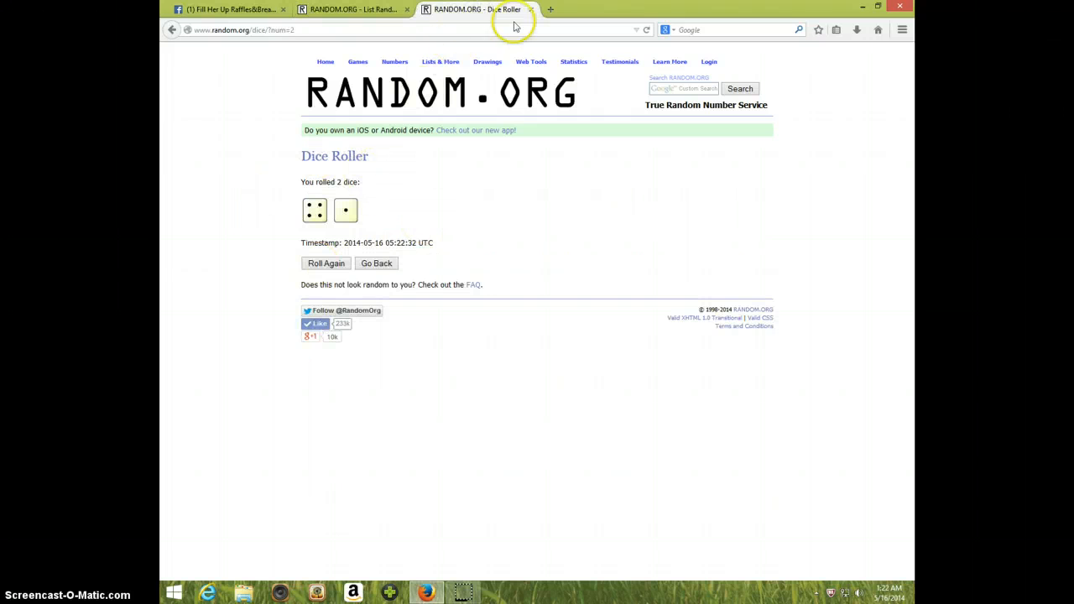
click(373, 10)
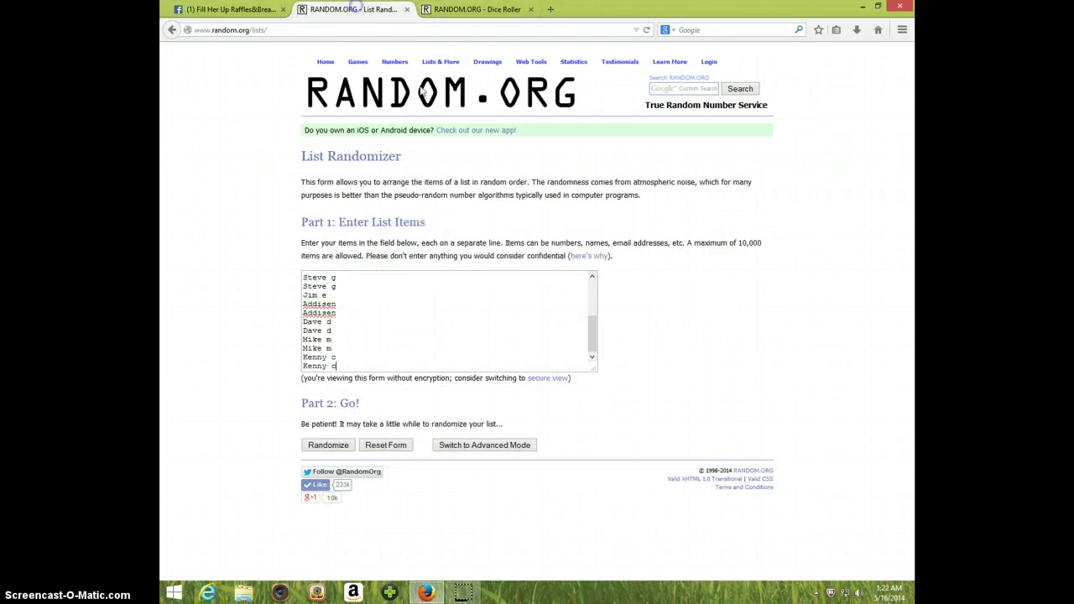
click(888, 587)
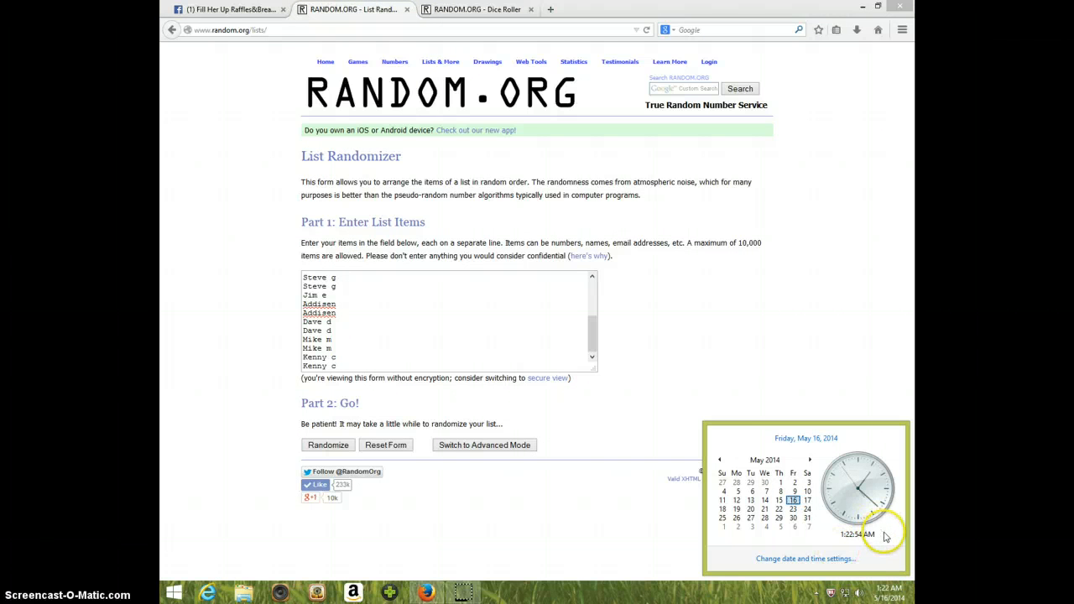
- Randomize the participant list four times in a row
click(337, 445)
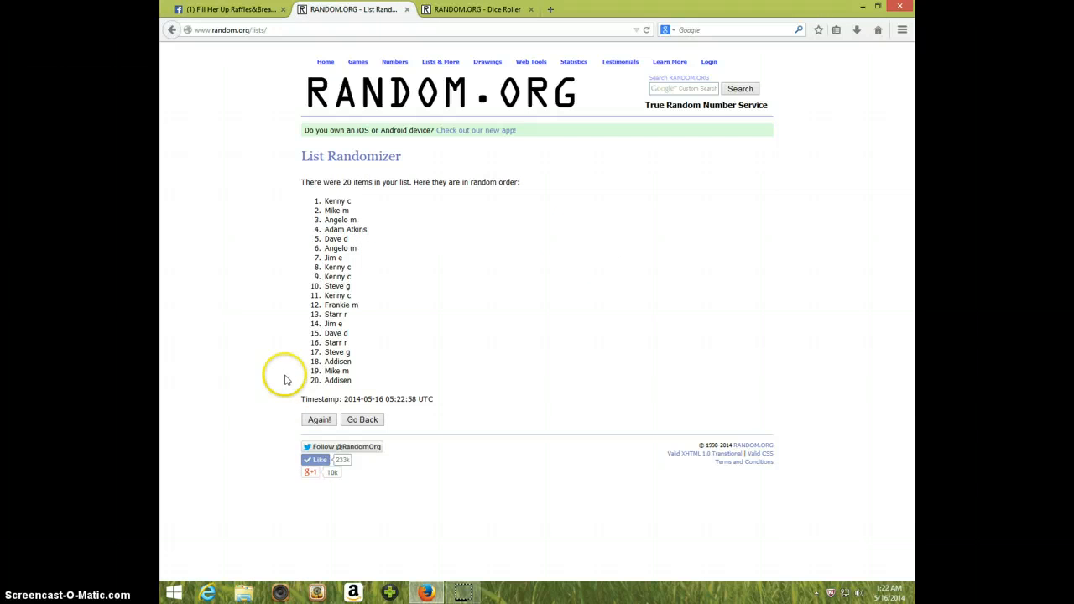
click(319, 421)
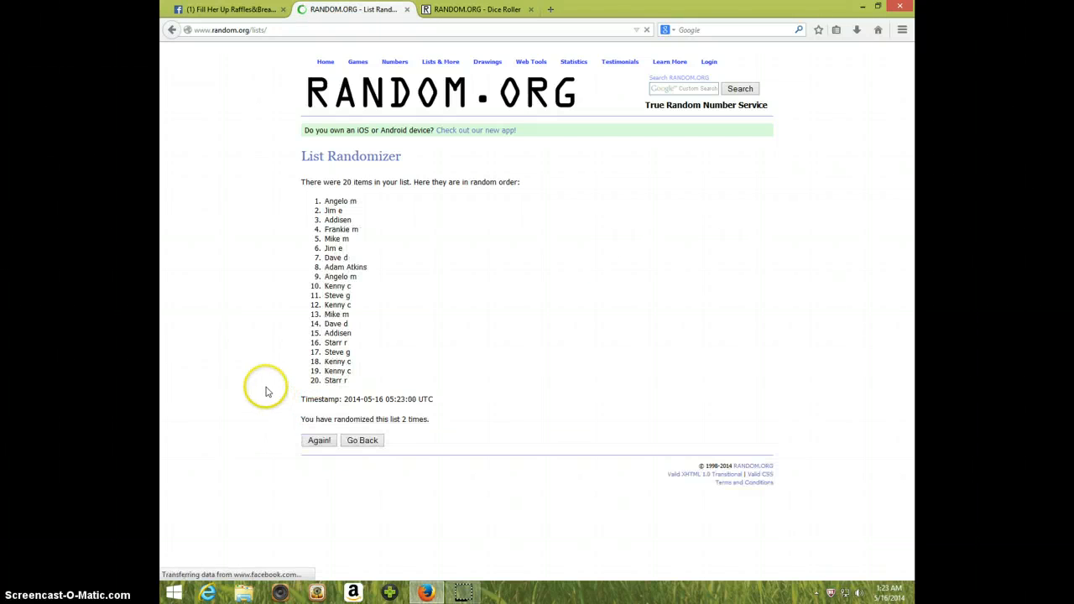
click(317, 439)
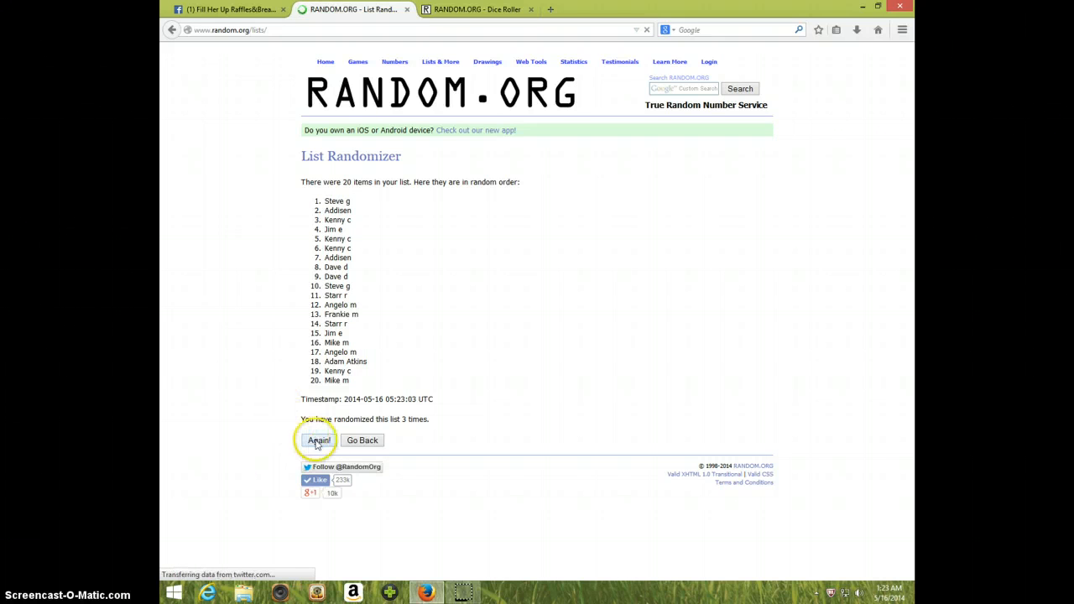
click(317, 440)
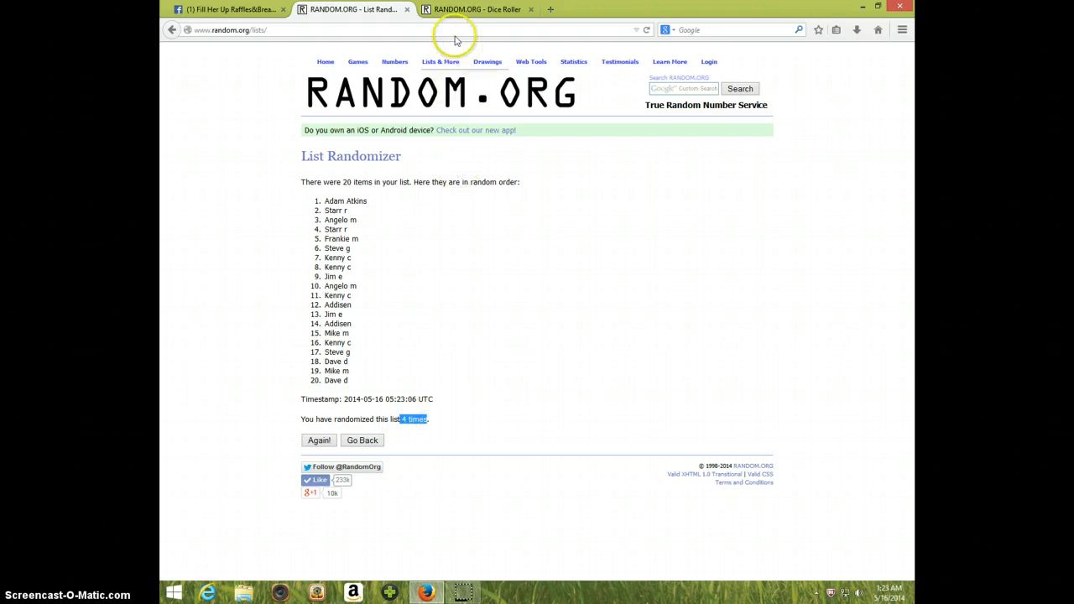
click(457, 10)
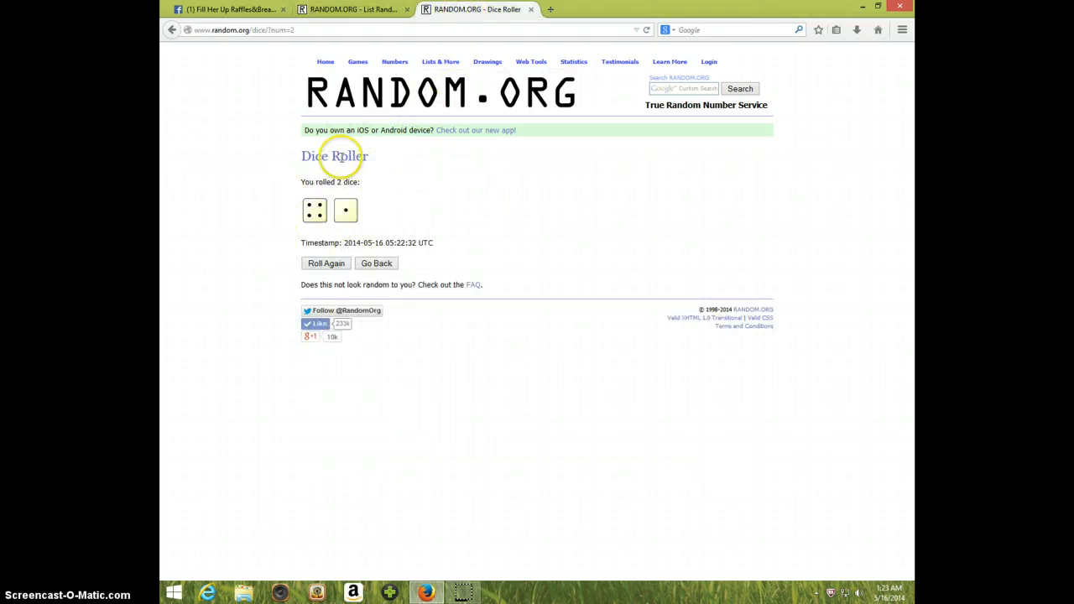
click(375, 14)
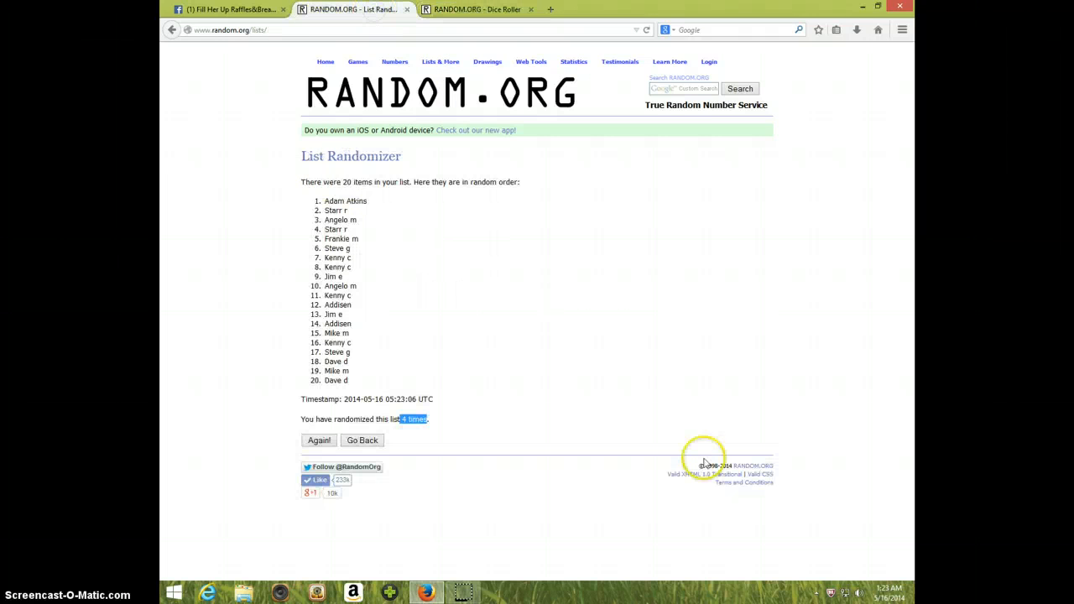
click(891, 593)
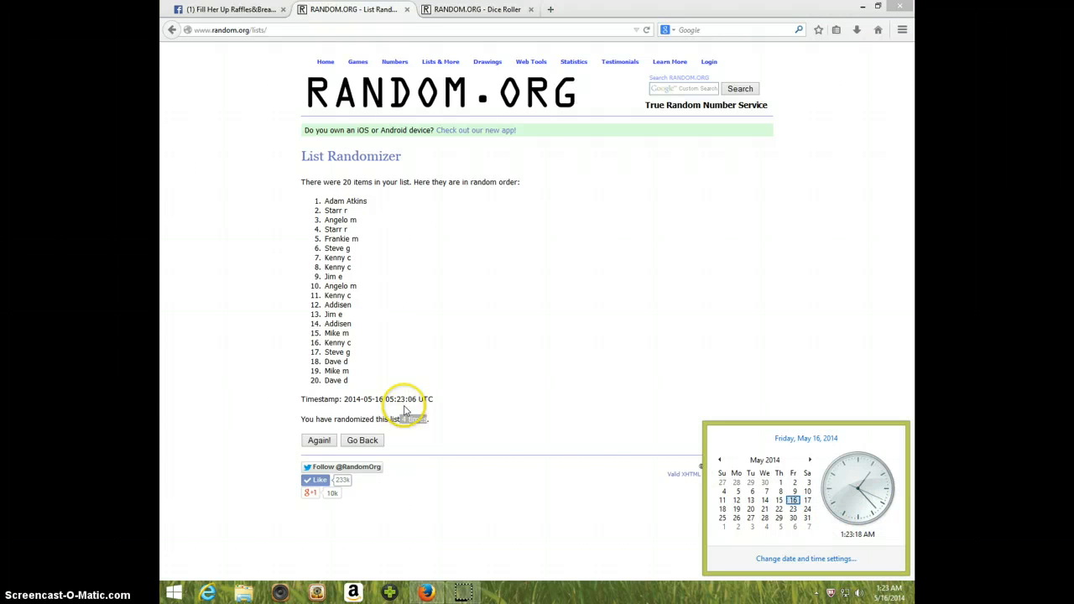
click(318, 440)
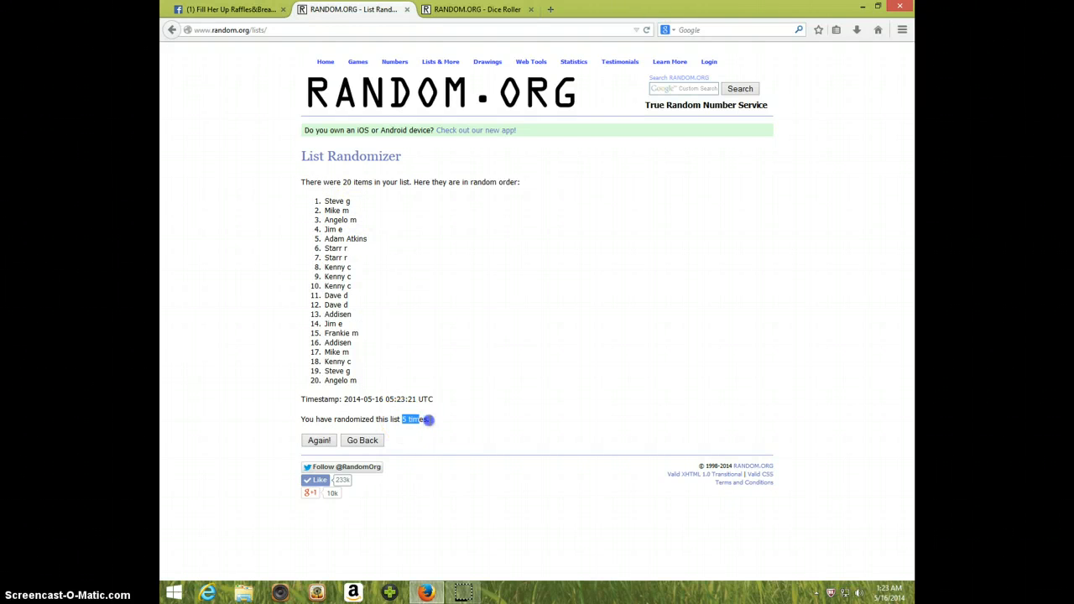
click(467, 9)
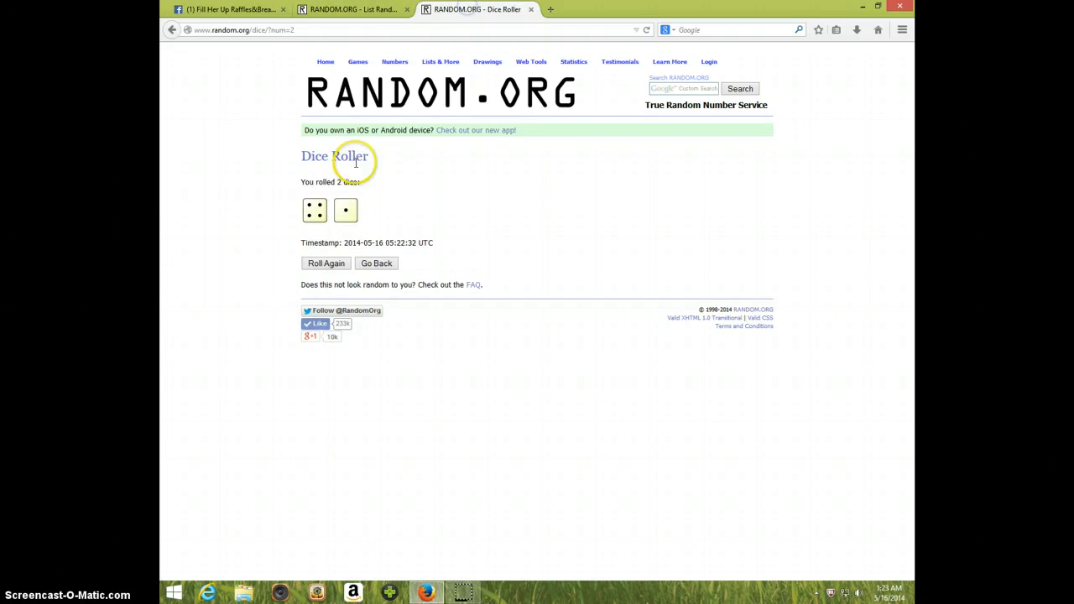
click(352, 10)
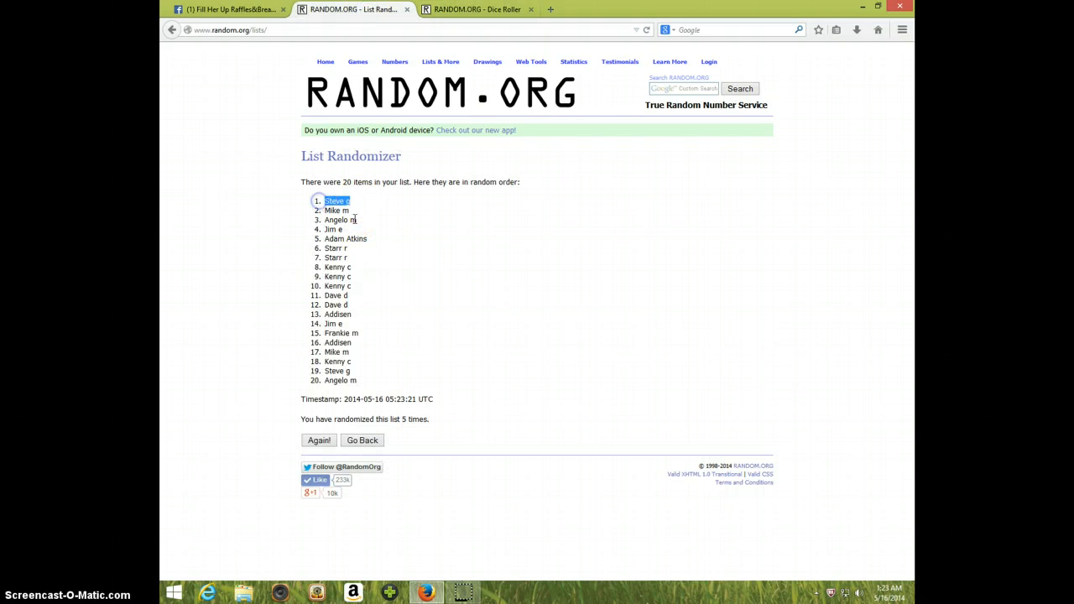
click(887, 590)
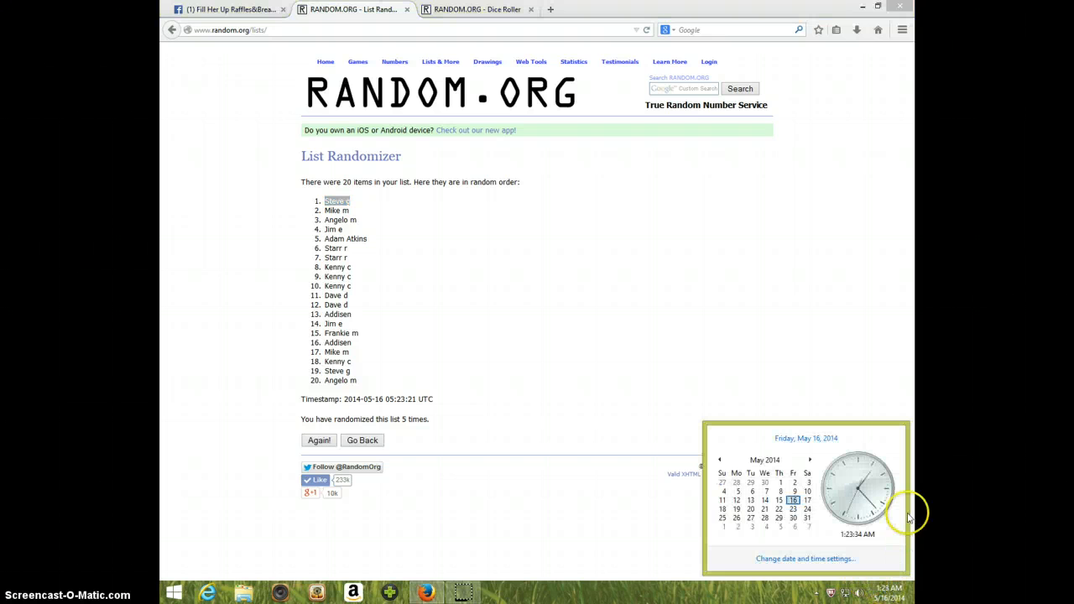
click(229, 9)
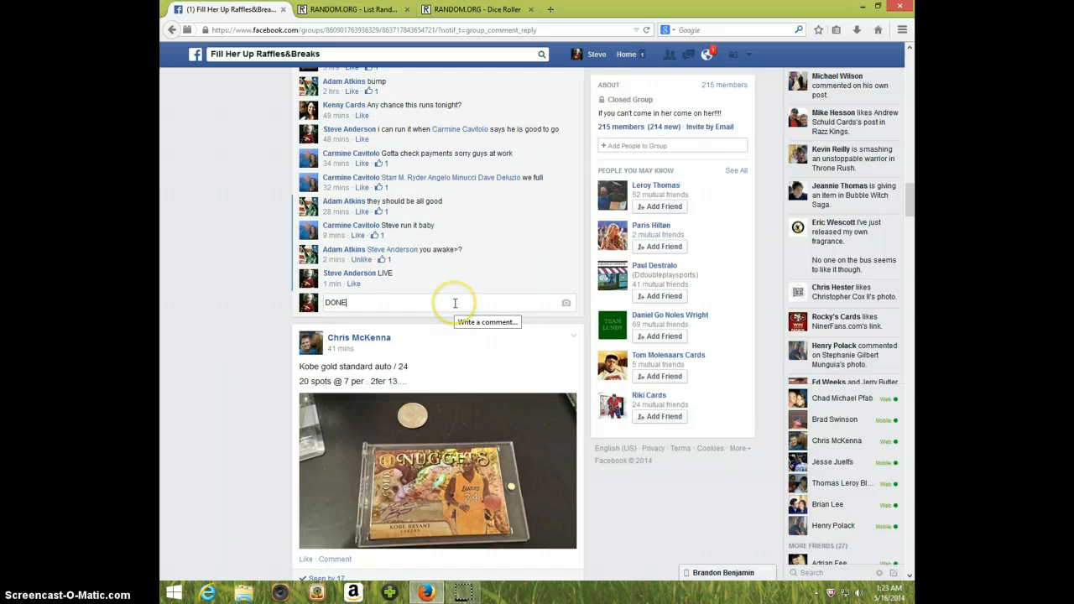
- Post the DONE comment closing the drawing and show the clock as a timestamp
key(Return)
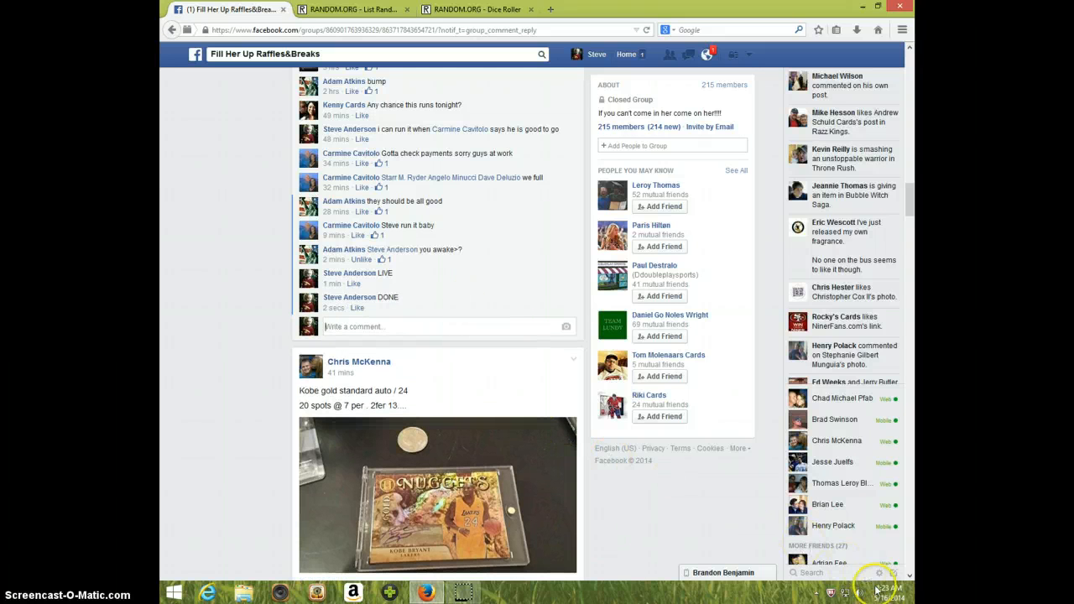
click(876, 589)
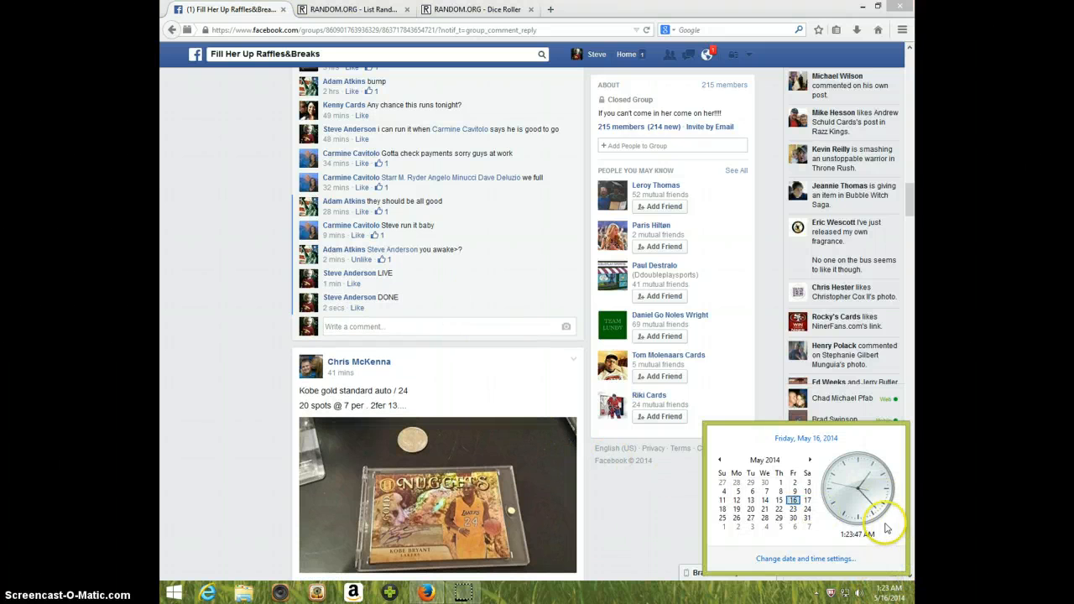